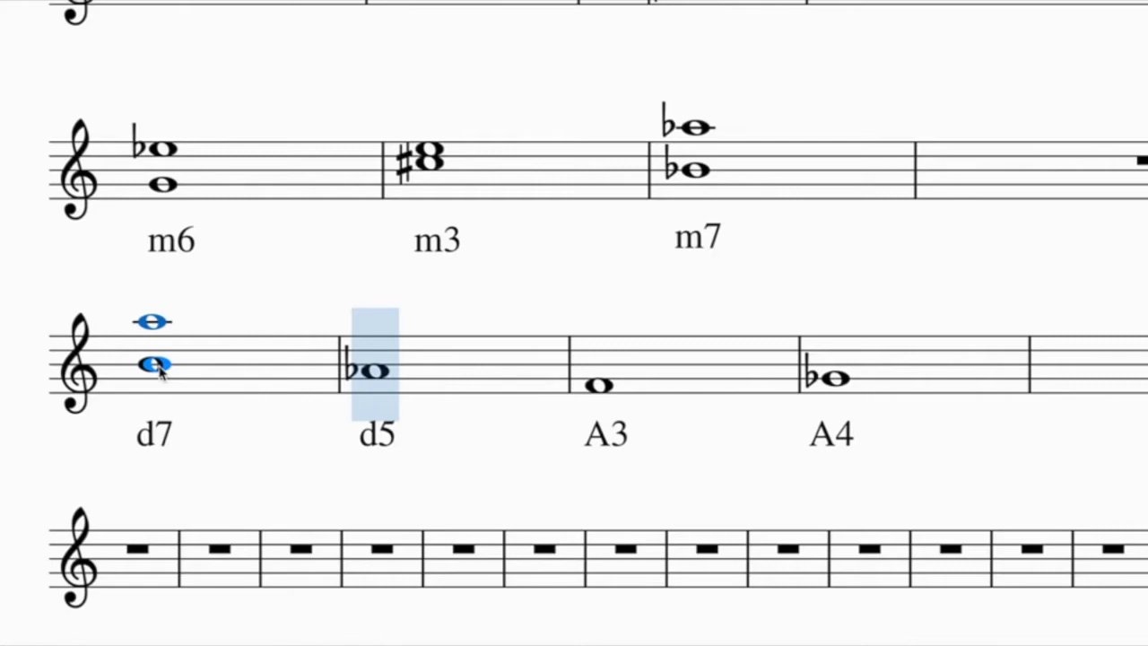
- Set the upper note of the d7 interval to A-flat above the B
key("Up")
key("n")
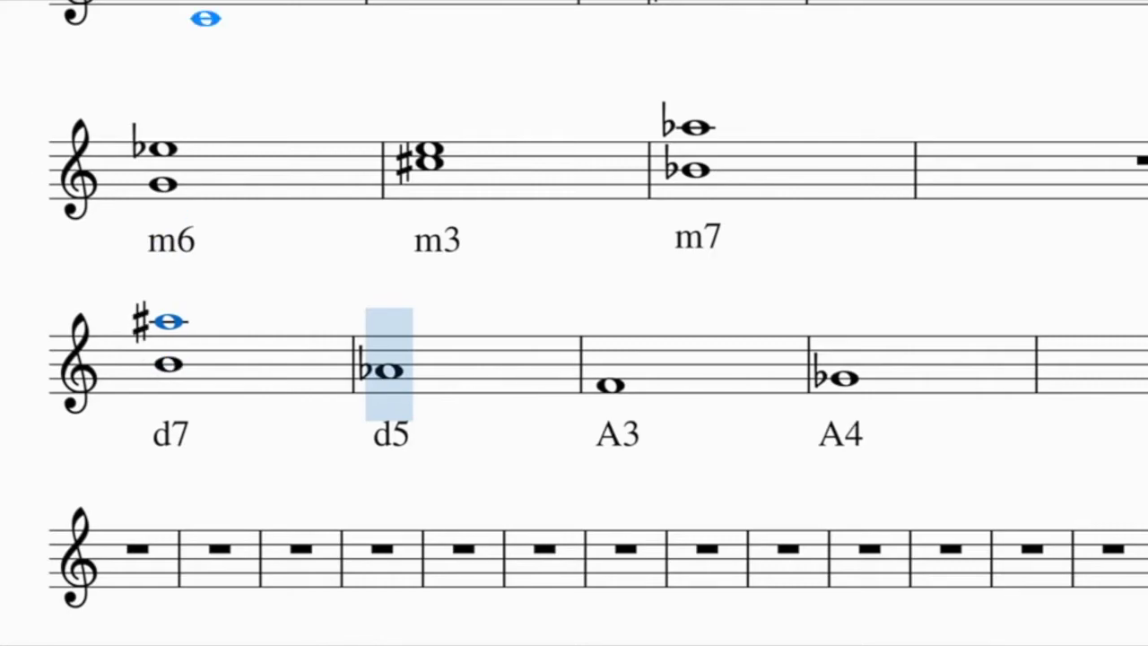
key("Escape")
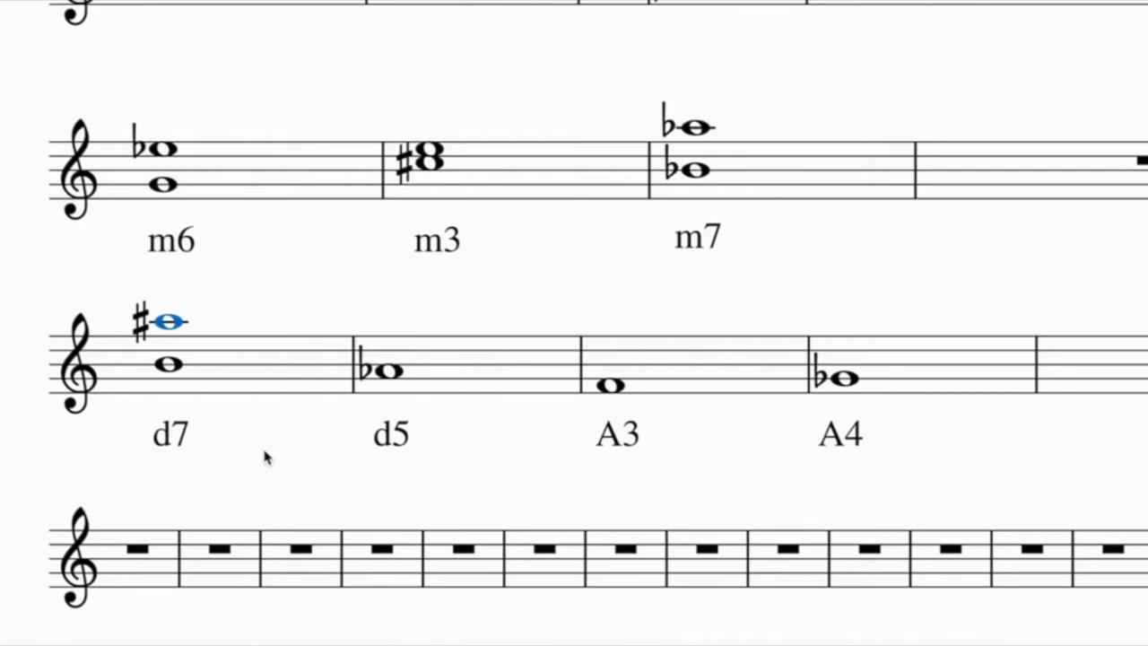
key("Down")
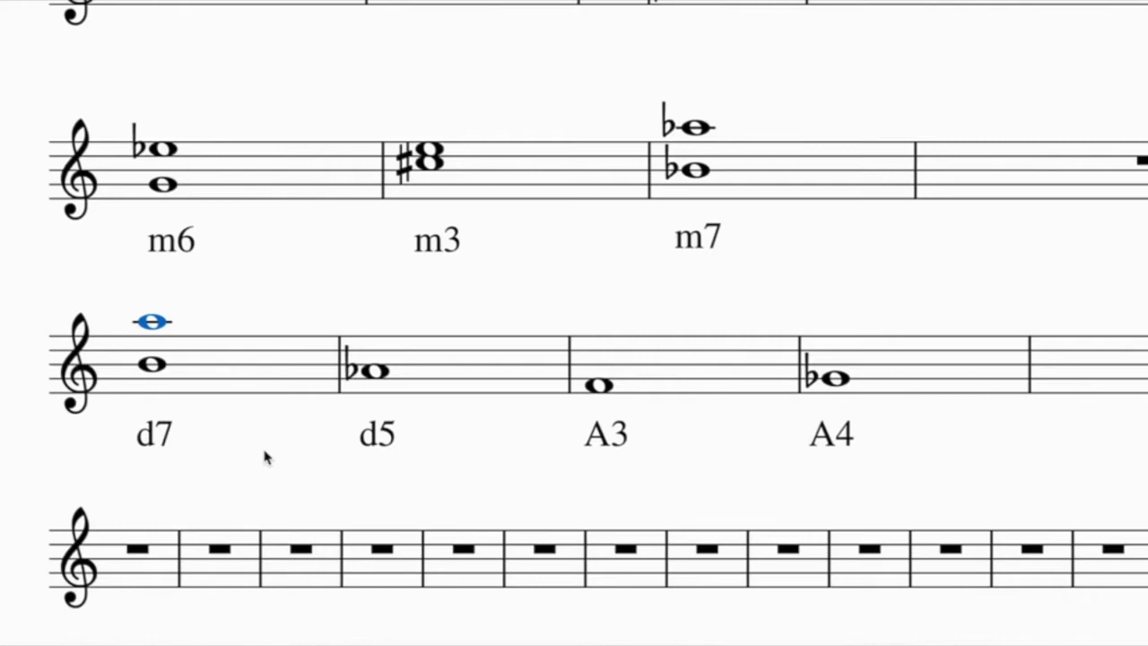
key("Down")
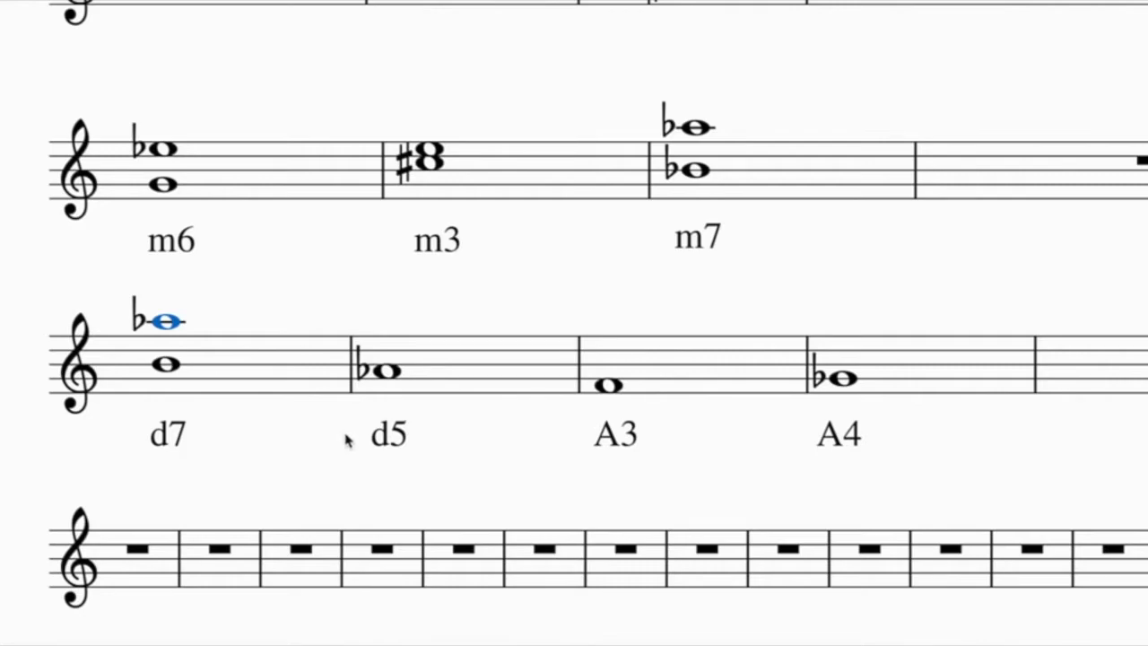
- Add an E-flat above the A-flat in the d5 measure
left_click(396, 373)
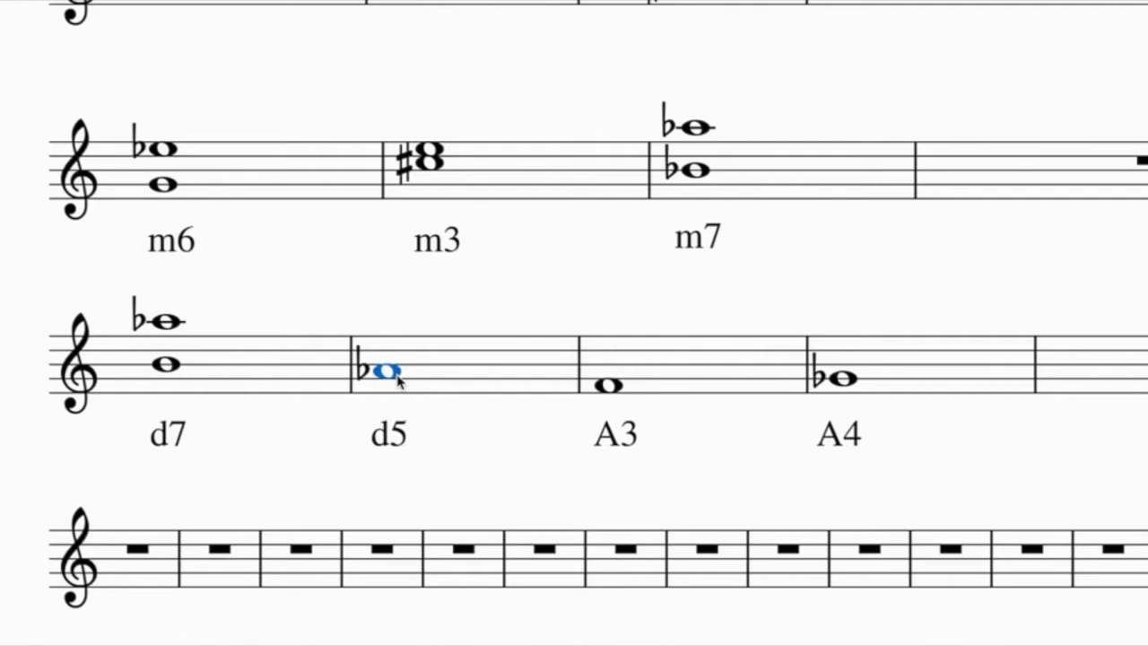
key("n")
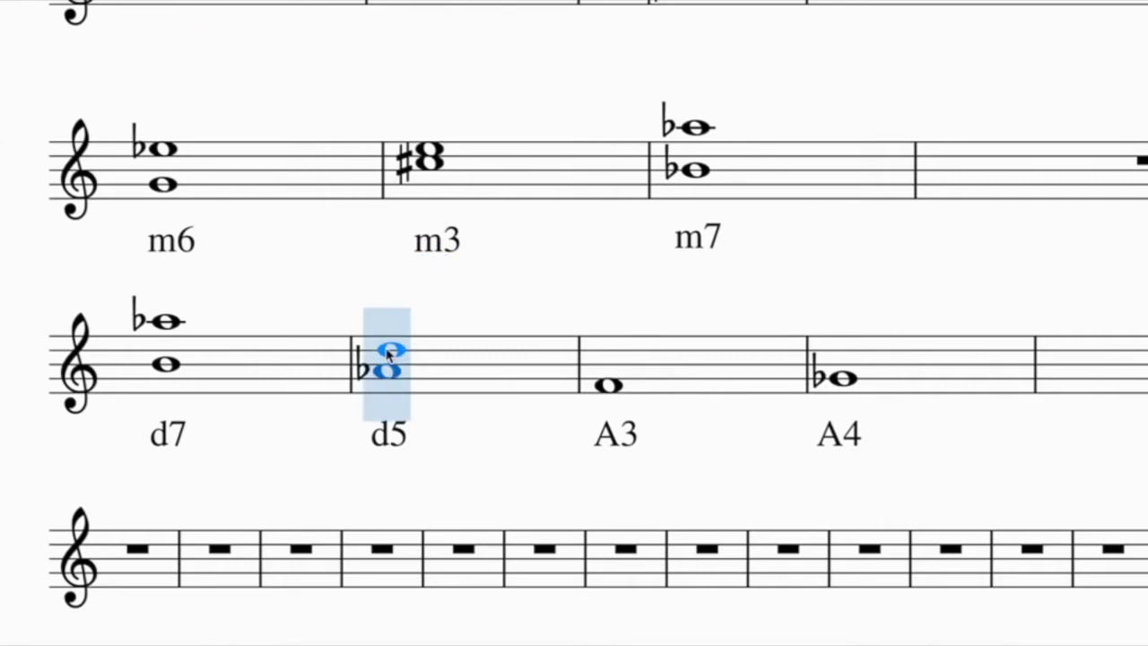
left_click(388, 347, "shift")
left_click(390, 371, "ctrl")
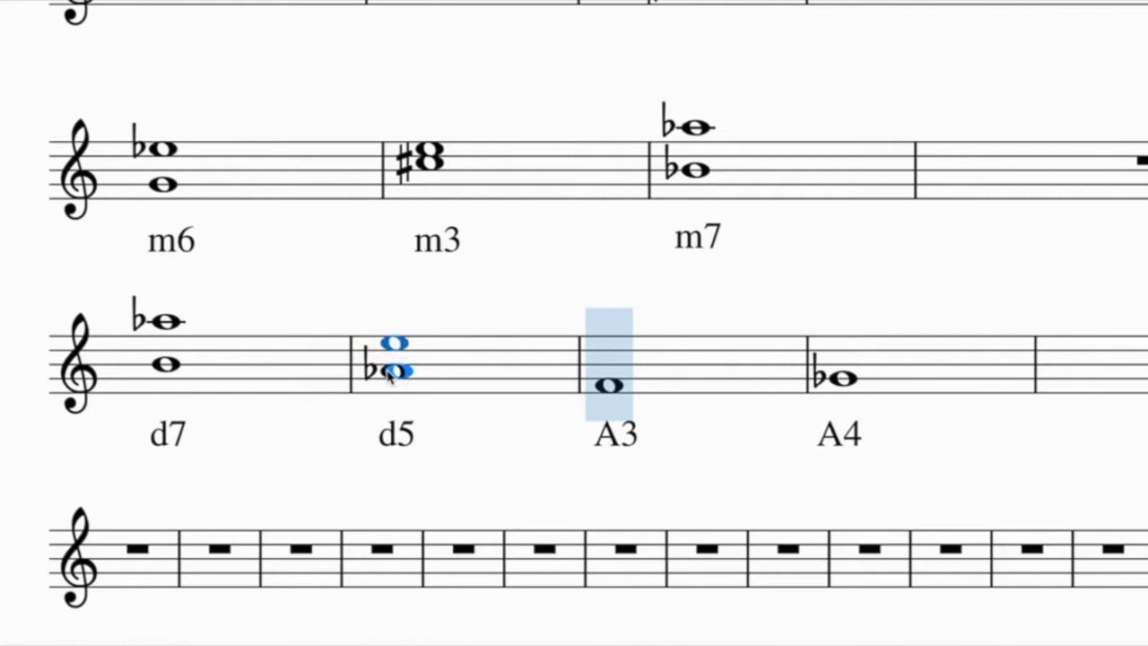
left_click(388, 370, "ctrl")
key("Down")
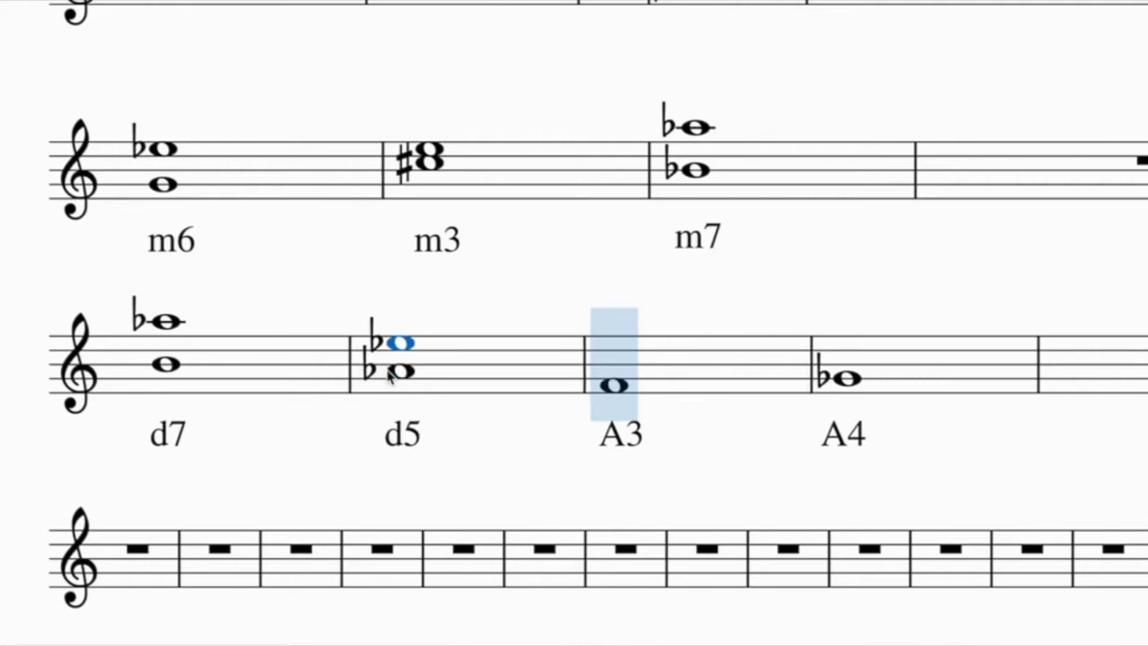
- Lower the top note of the d5 interval to E double-flat
left_click_drag(390, 345, 408, 545)
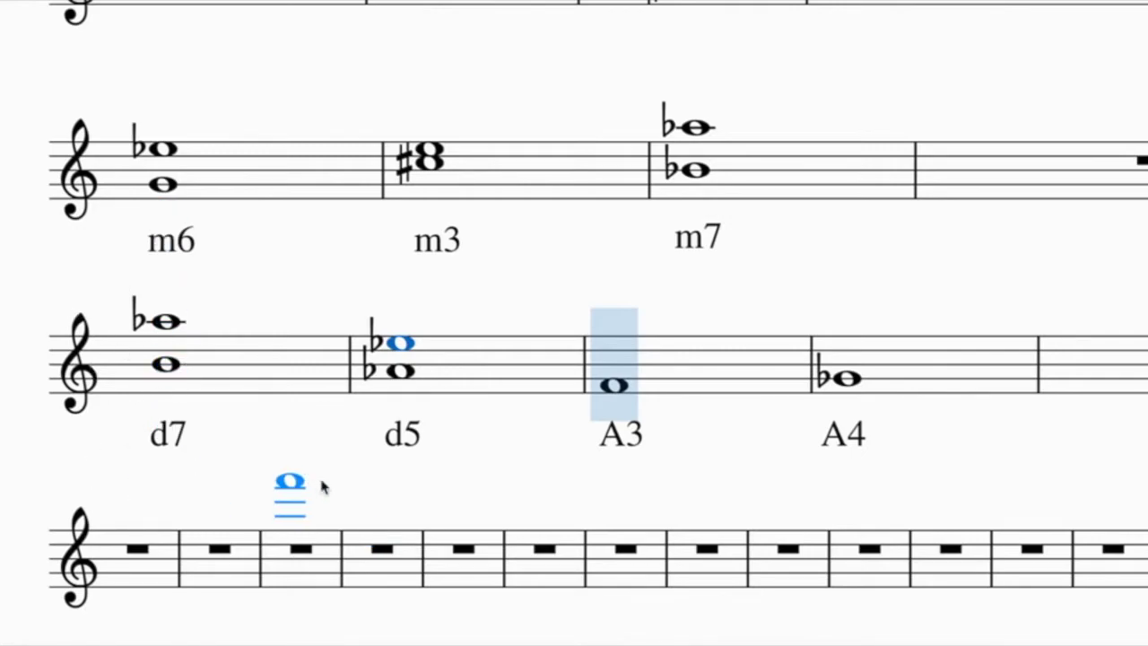
left_click(398, 349)
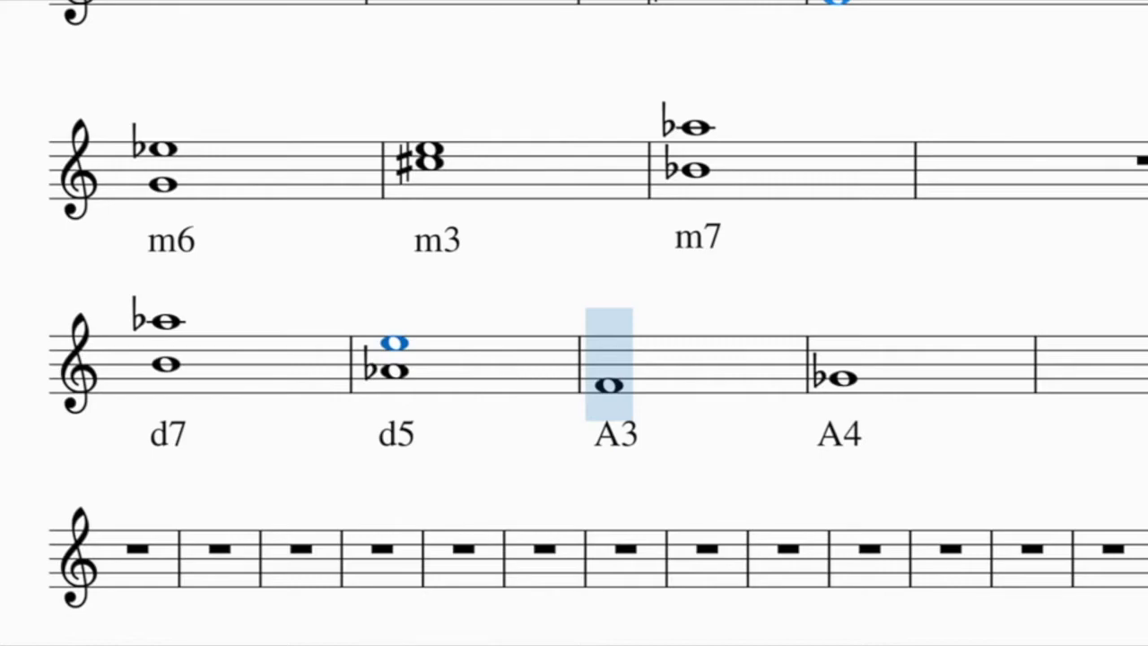
left_click(395, 343)
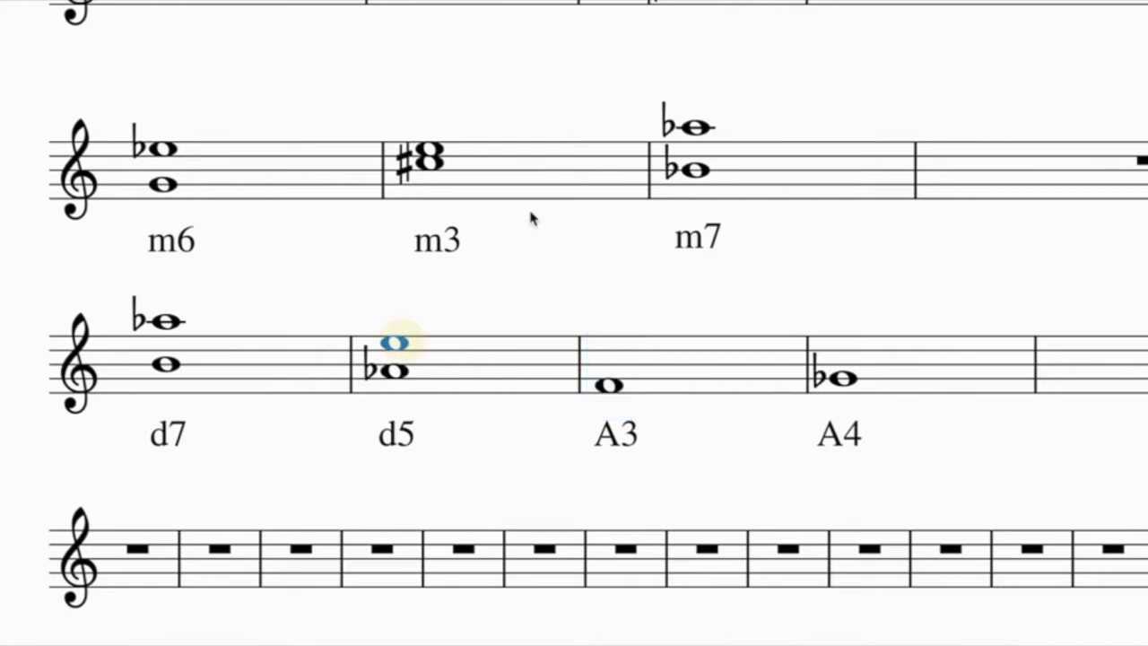
key("Down")
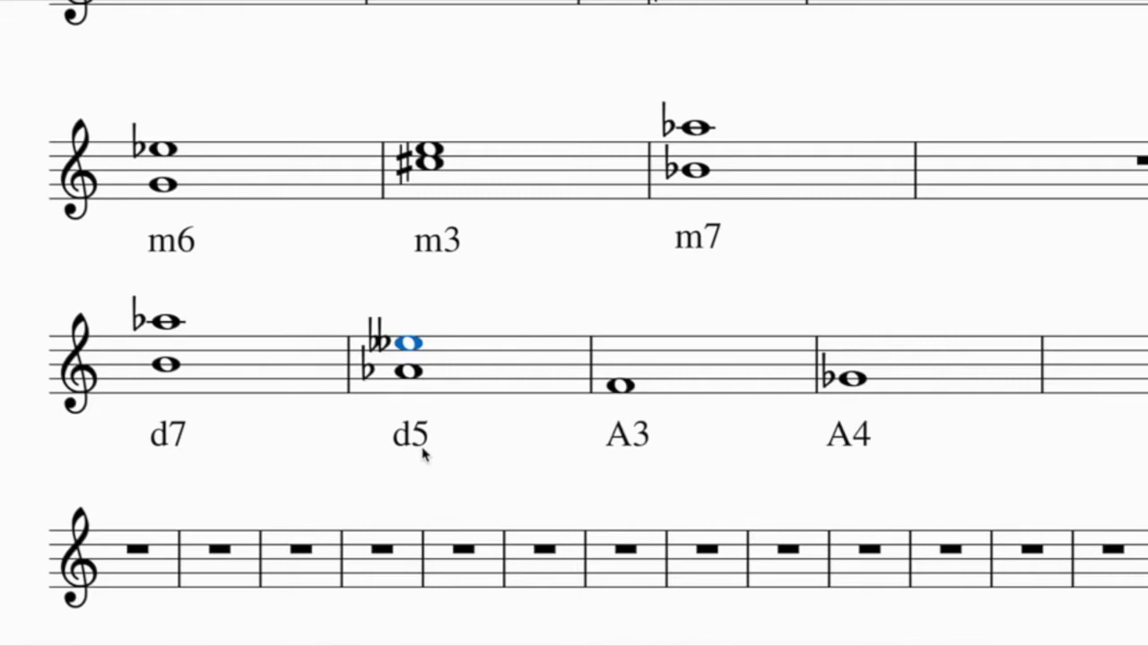
- Add an A-sharp above the F in the A3 measure
left_click(624, 384)
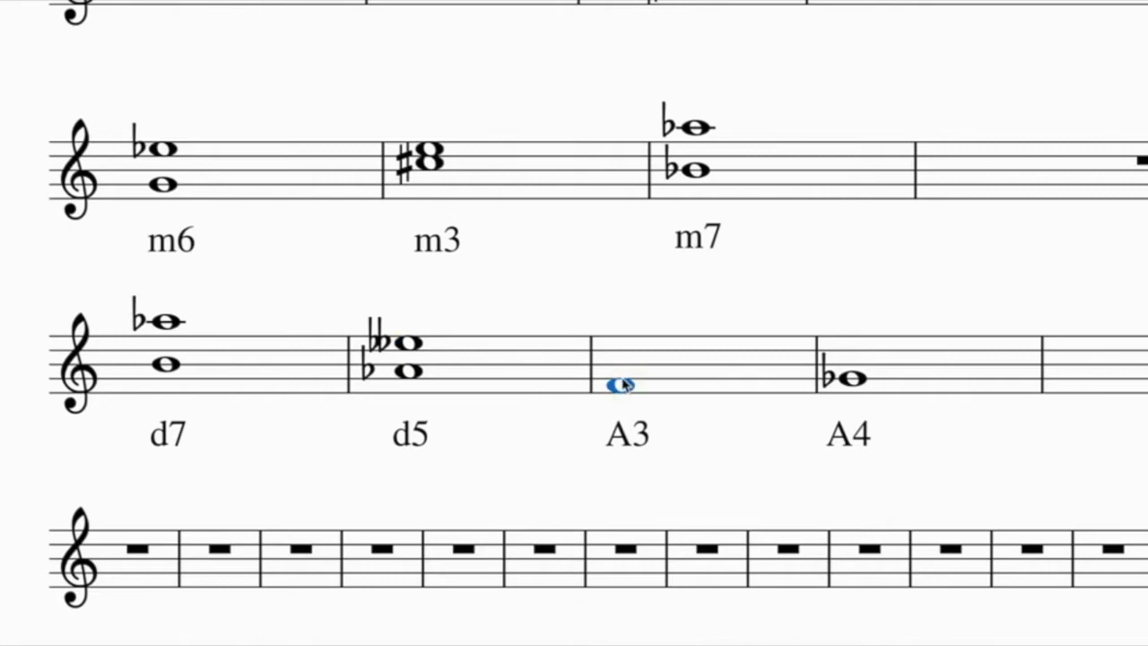
key("n")
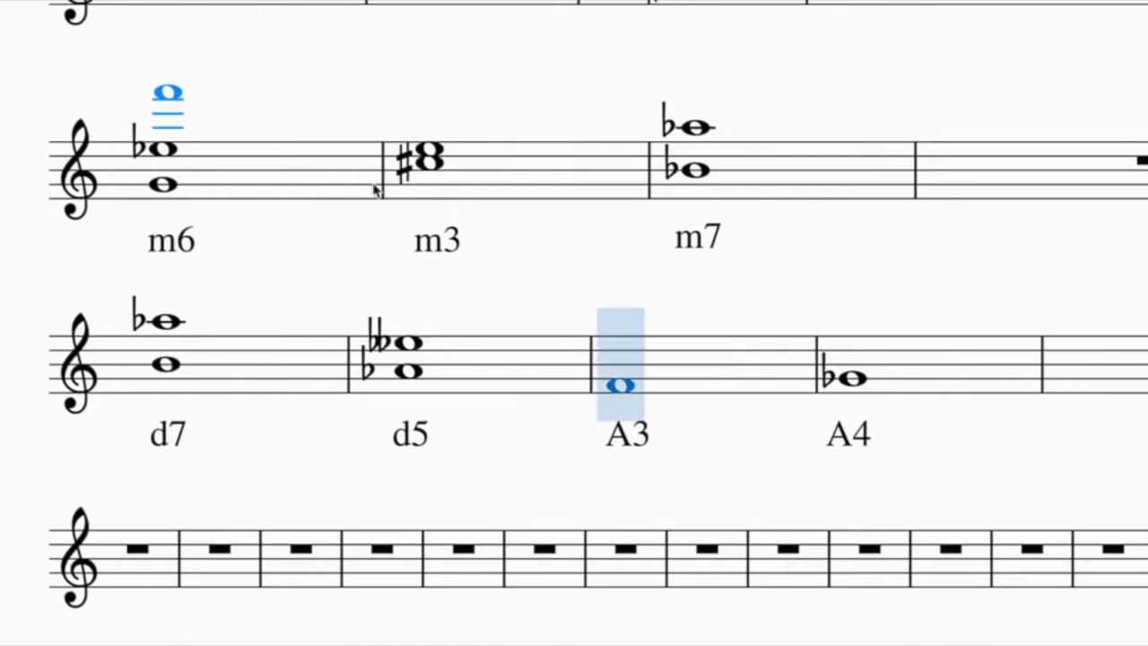
left_click(624, 380)
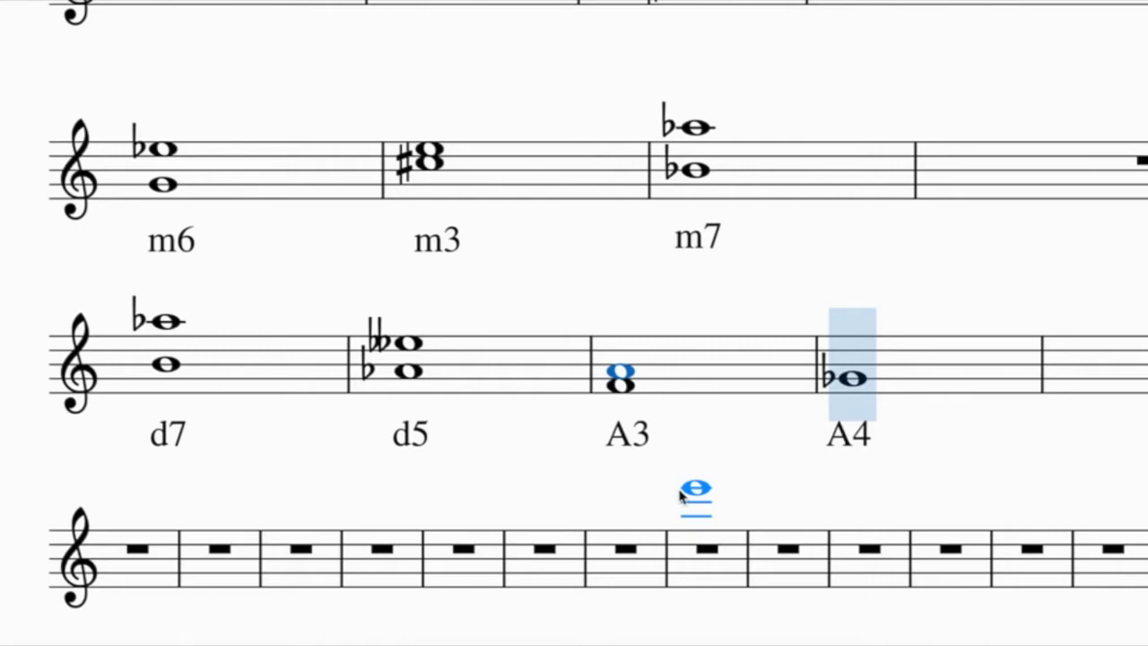
key("Up")
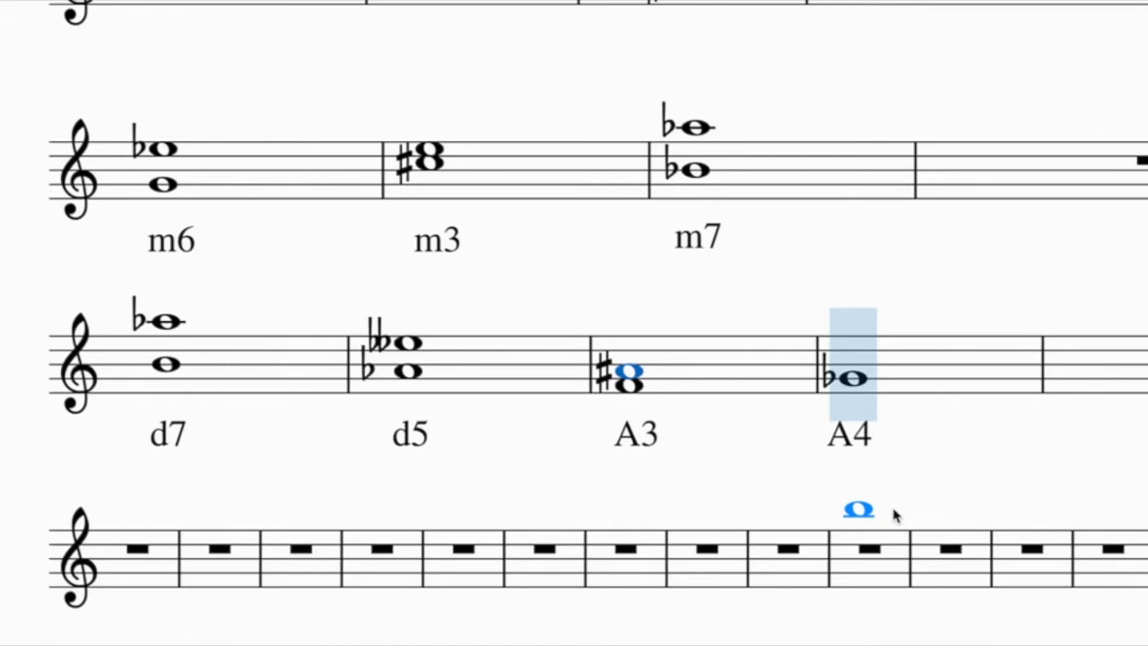
- Add a C natural above the G-flat in the A4 measure
left_click(863, 359)
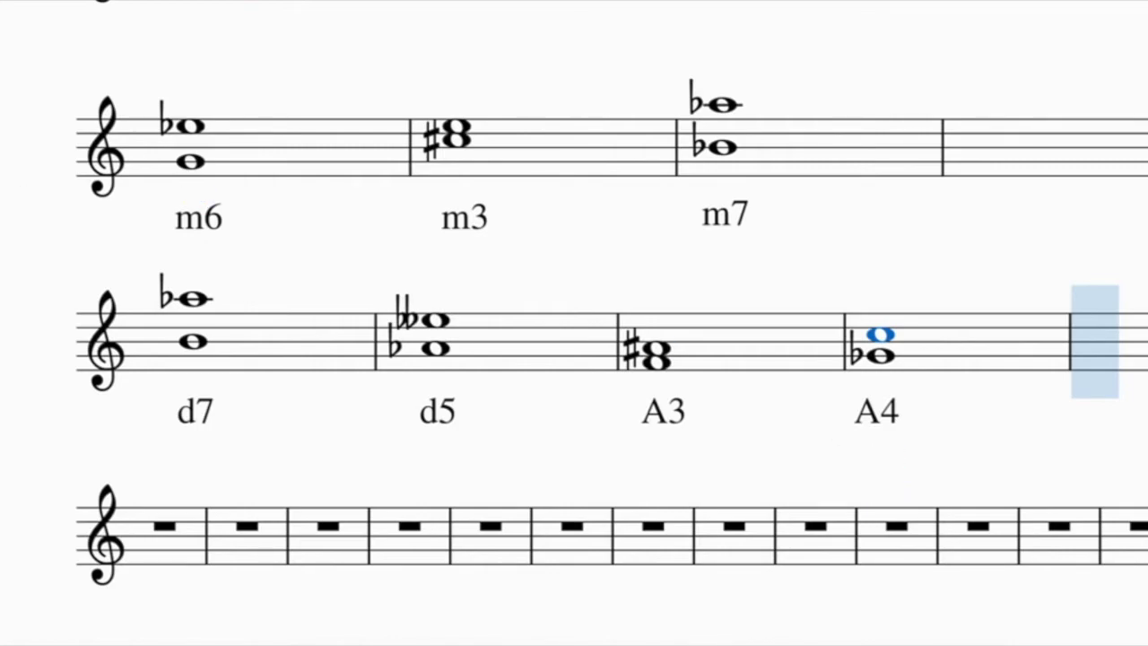
key("Escape")
left_click_drag(887, 334, 890, 342)
key("Up")
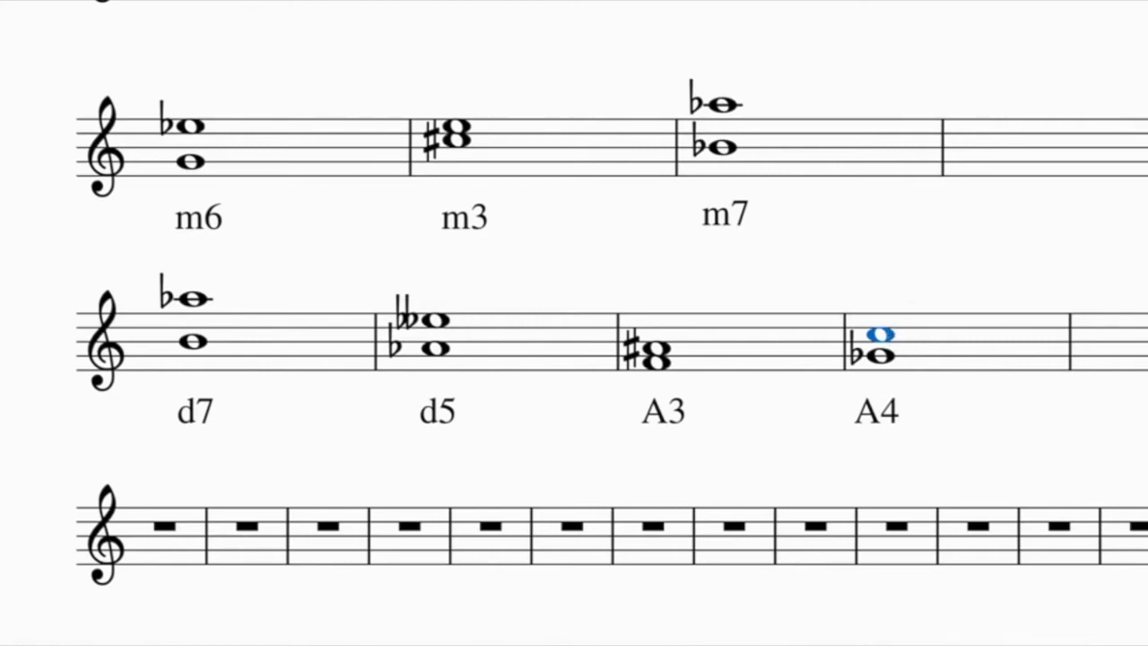
key("Down")
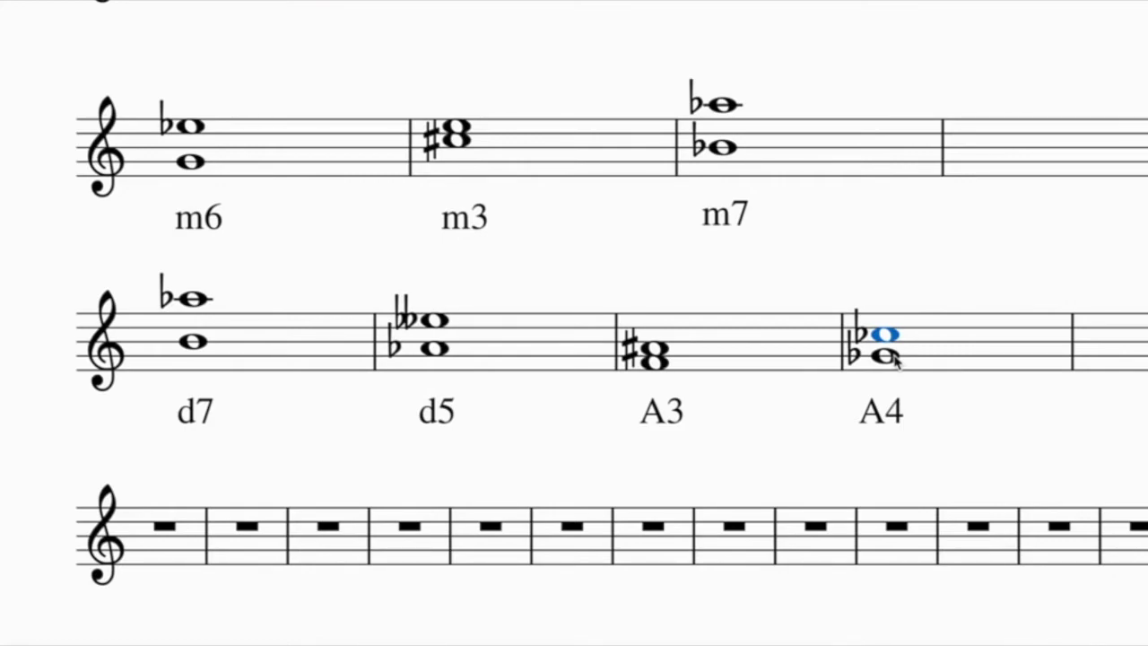
key("Up")
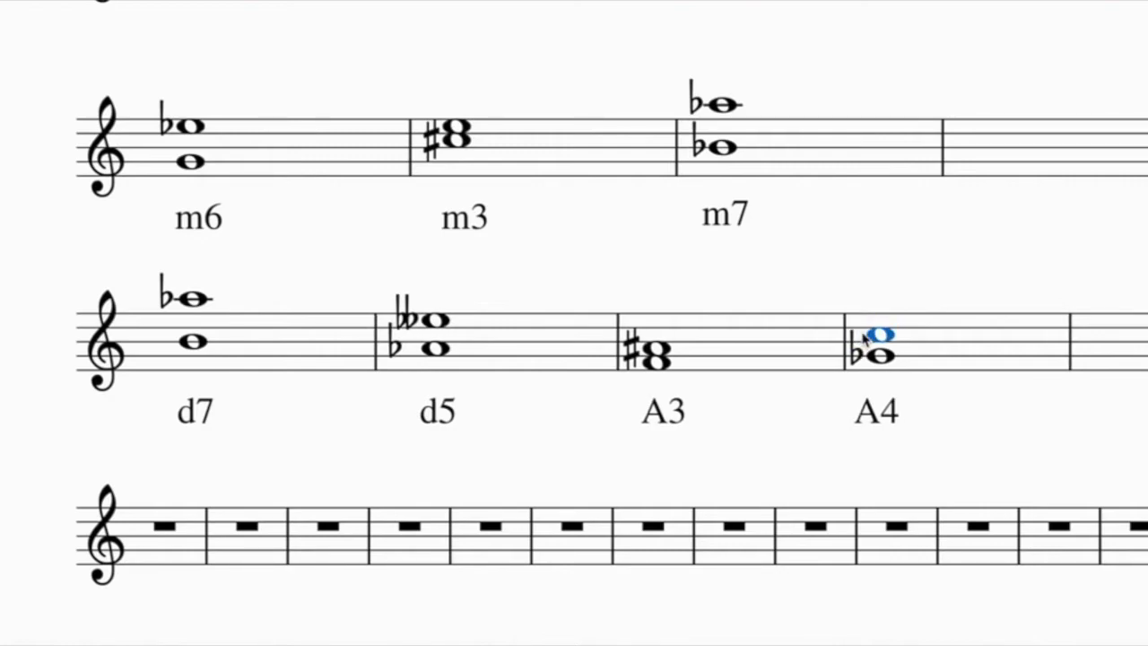
left_click(942, 435)
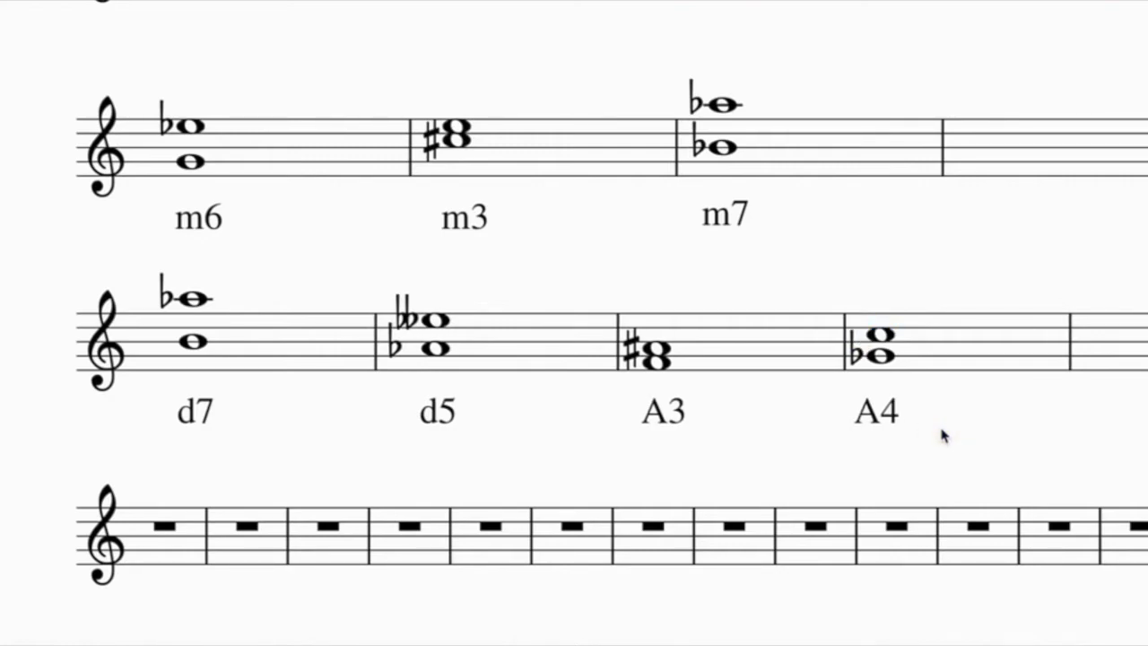
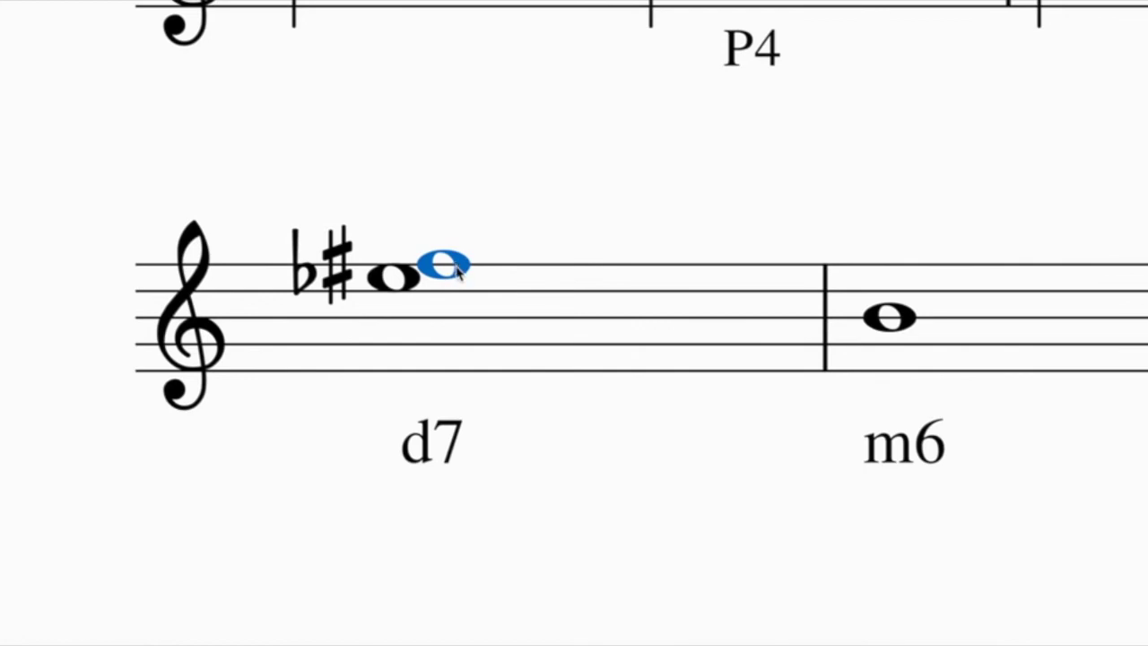
- Place the F-sharp of the d7 interval below the E-flat
key("Up")
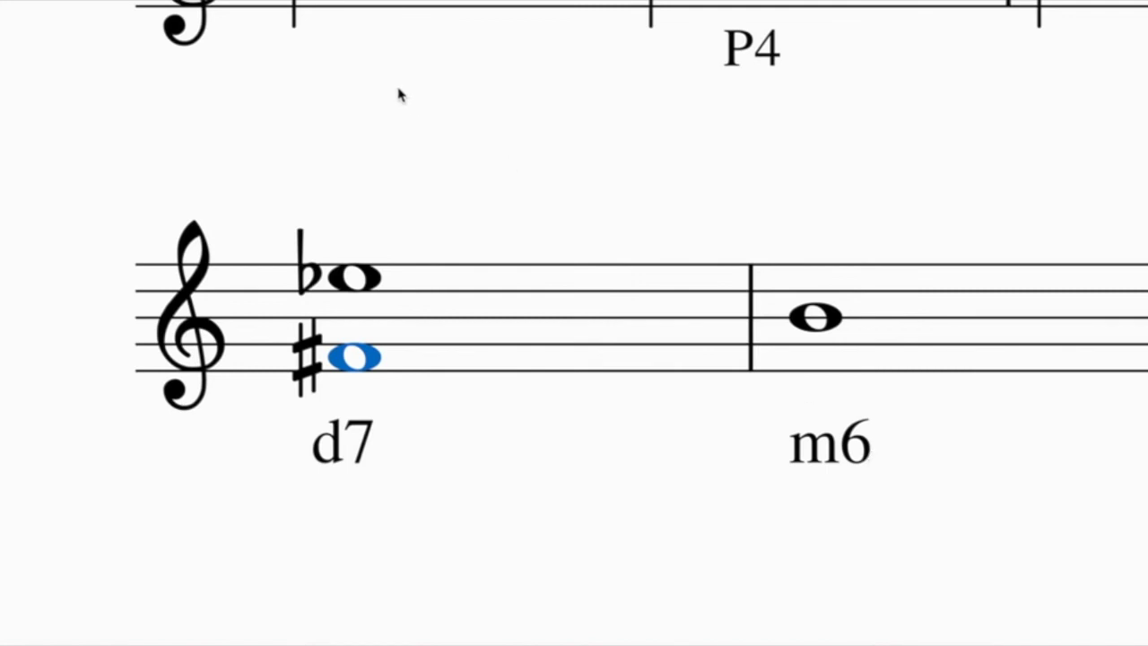
- Add a D-sharp to the m6 measure and move it below the B
left_click(855, 275)
left_click_drag(852, 275, 835, 326)
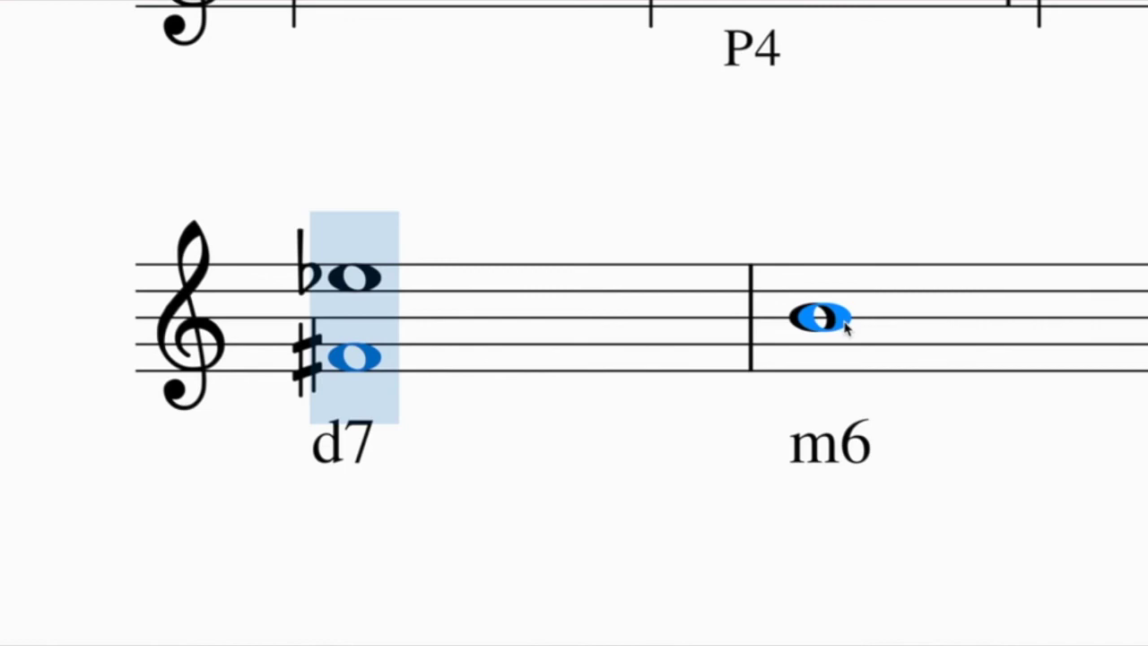
left_click_drag(847, 329, 841, 294)
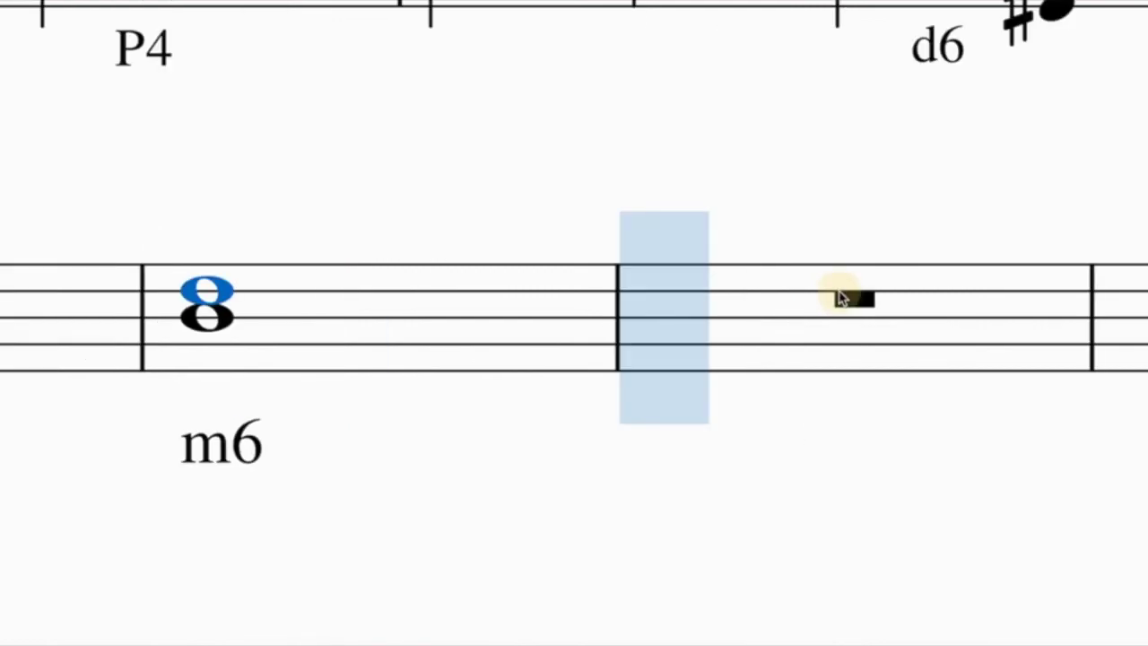
left_click_drag(741, 299, 705, 195)
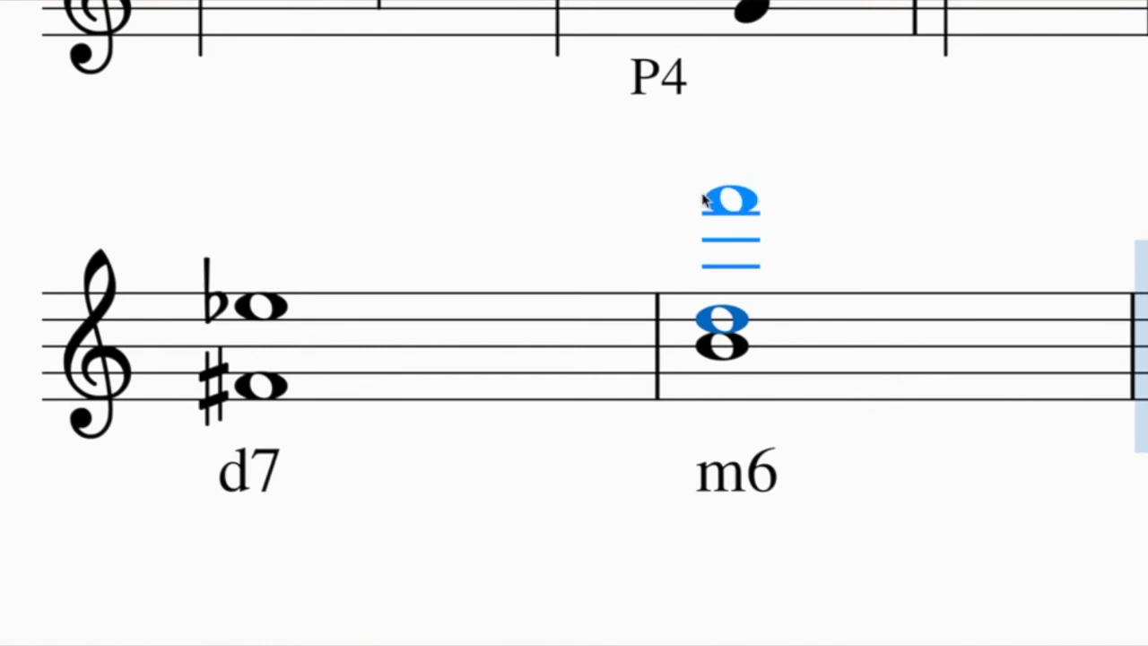
left_click_drag(703, 199, 706, 201)
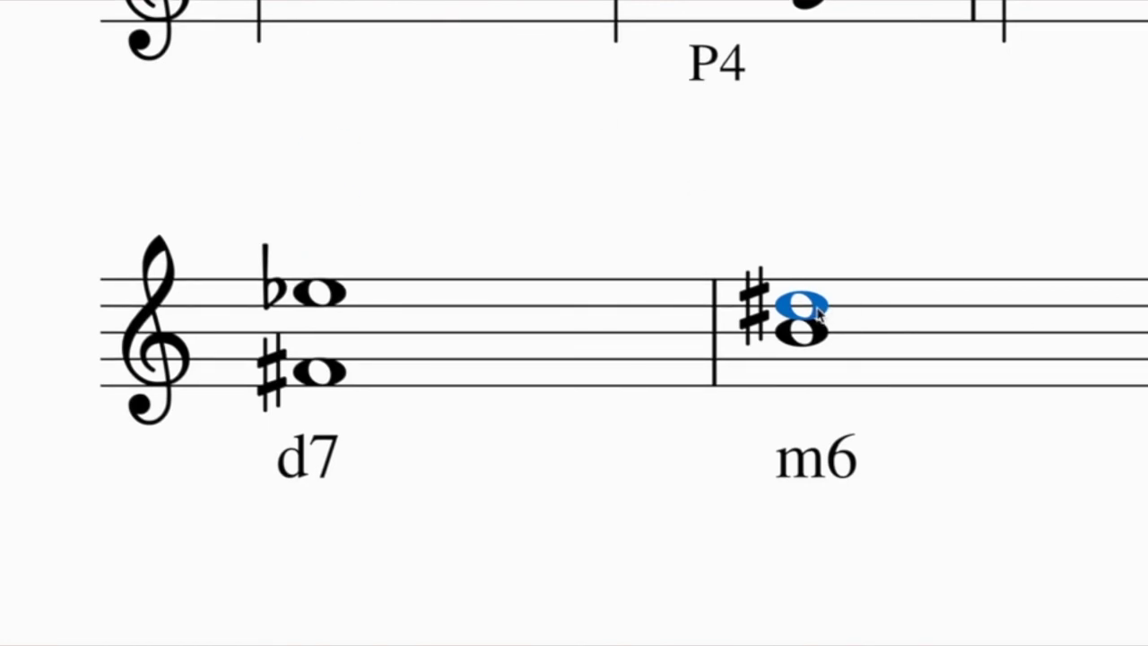
left_click_drag(818, 309, 802, 402)
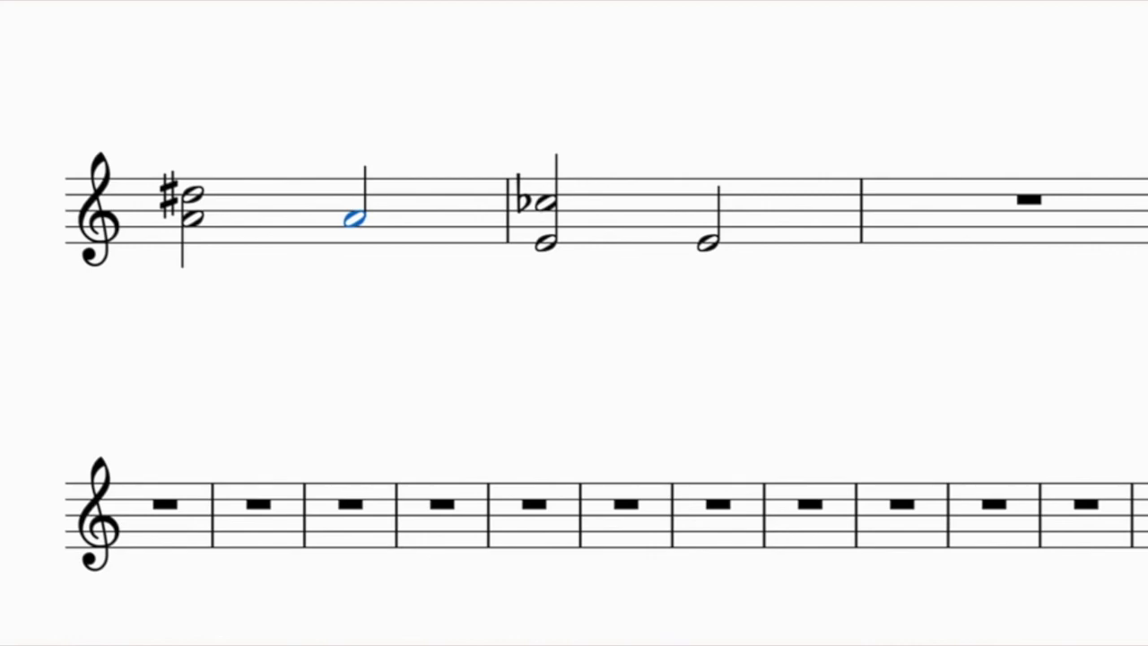
- Add a D above the second half note A in the first measure
key("space")
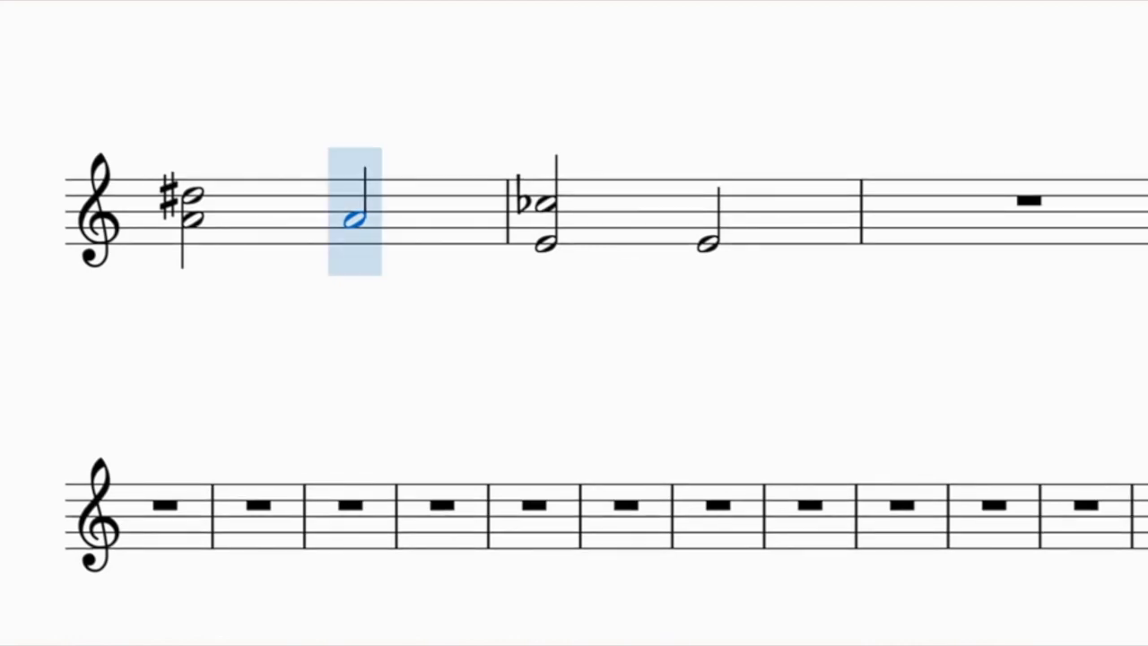
left_click(362, 199, "shift")
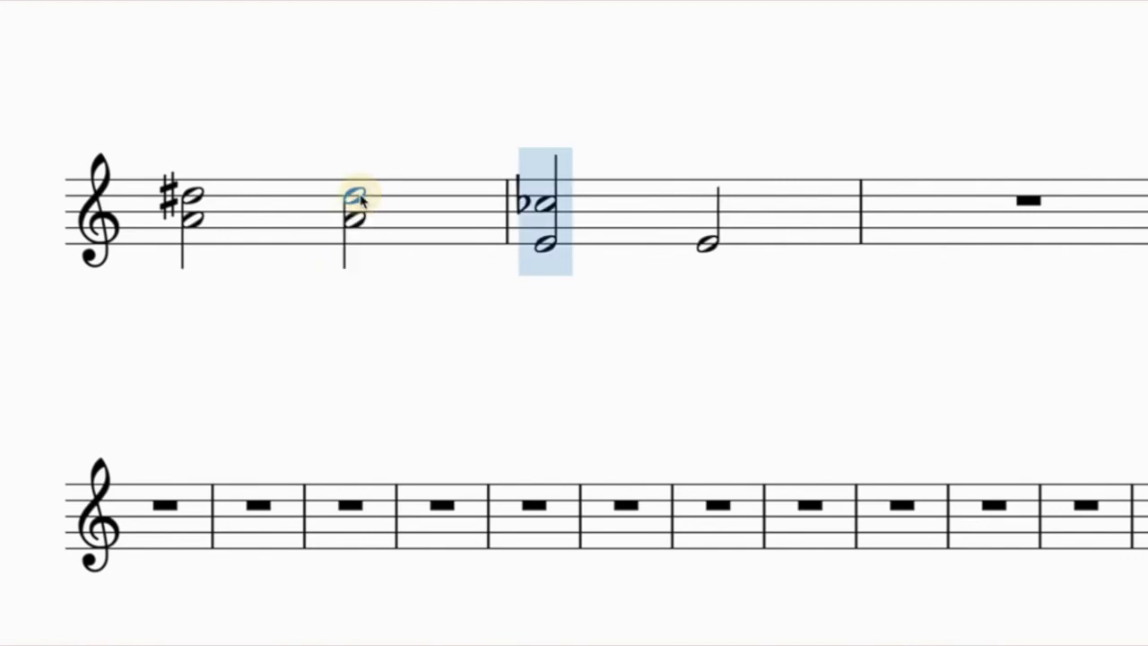
left_click(359, 228, "shift")
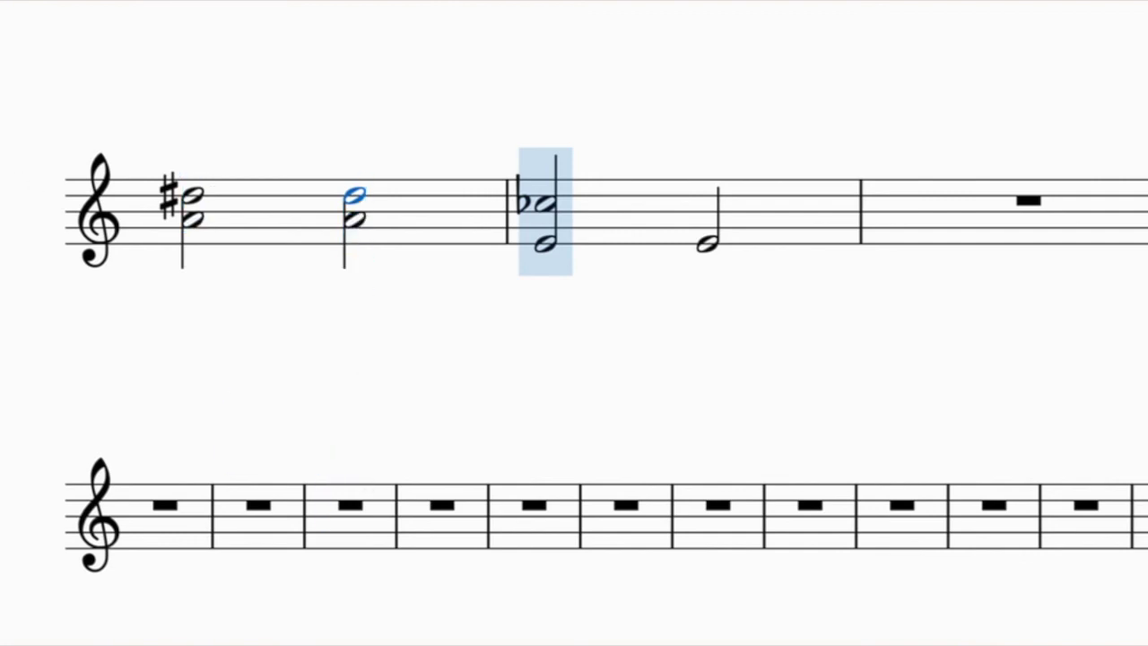
key("Escape")
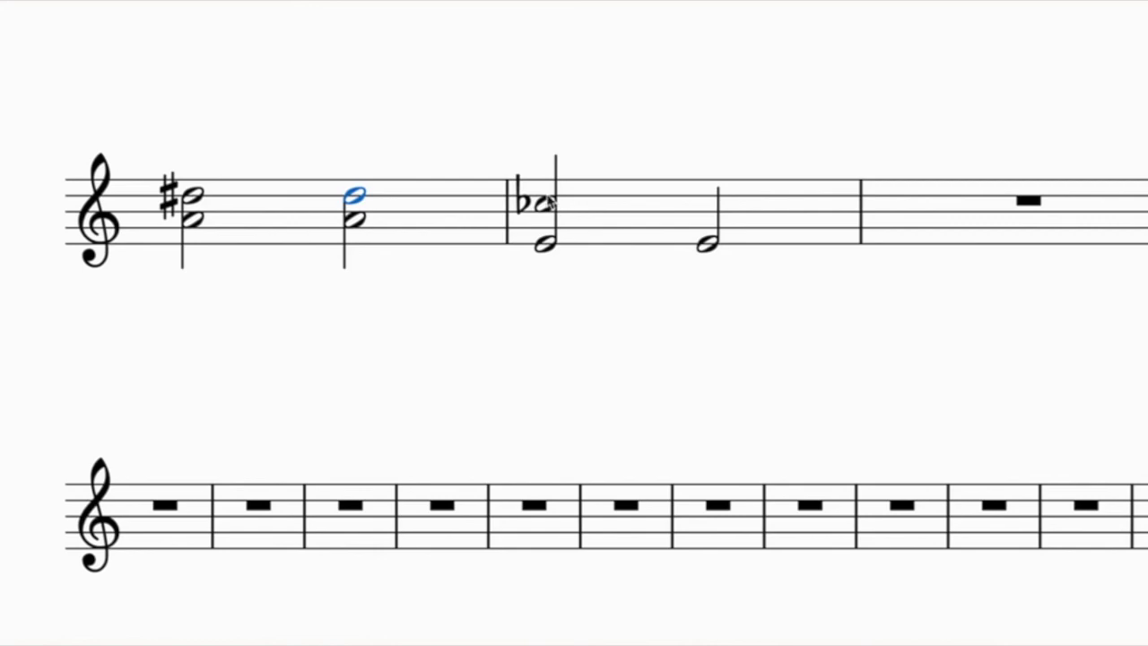
- Add a C above the second half note E in the second measure and raise it to C-sharp
key("n")
left_click(709, 186)
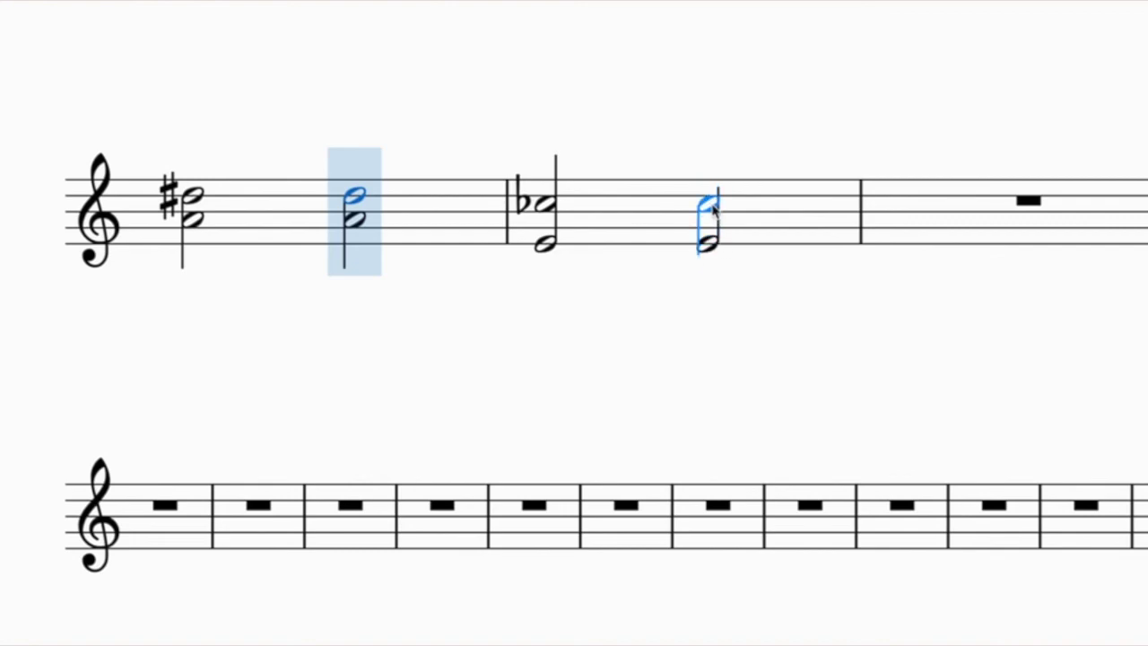
left_click(713, 207)
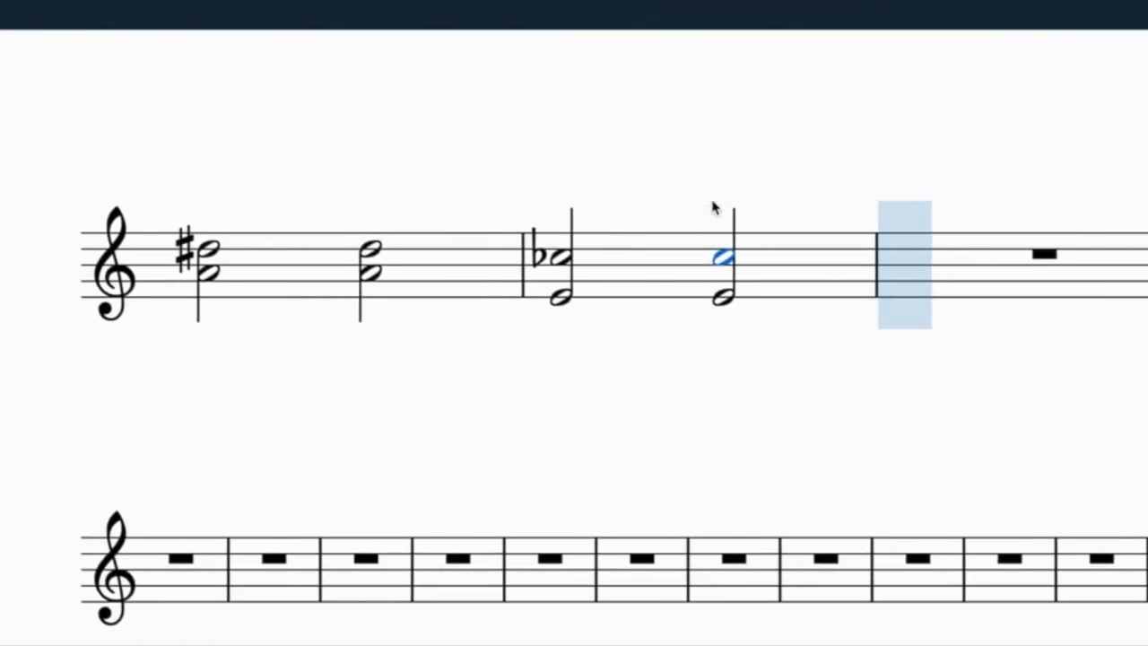
key("Escape")
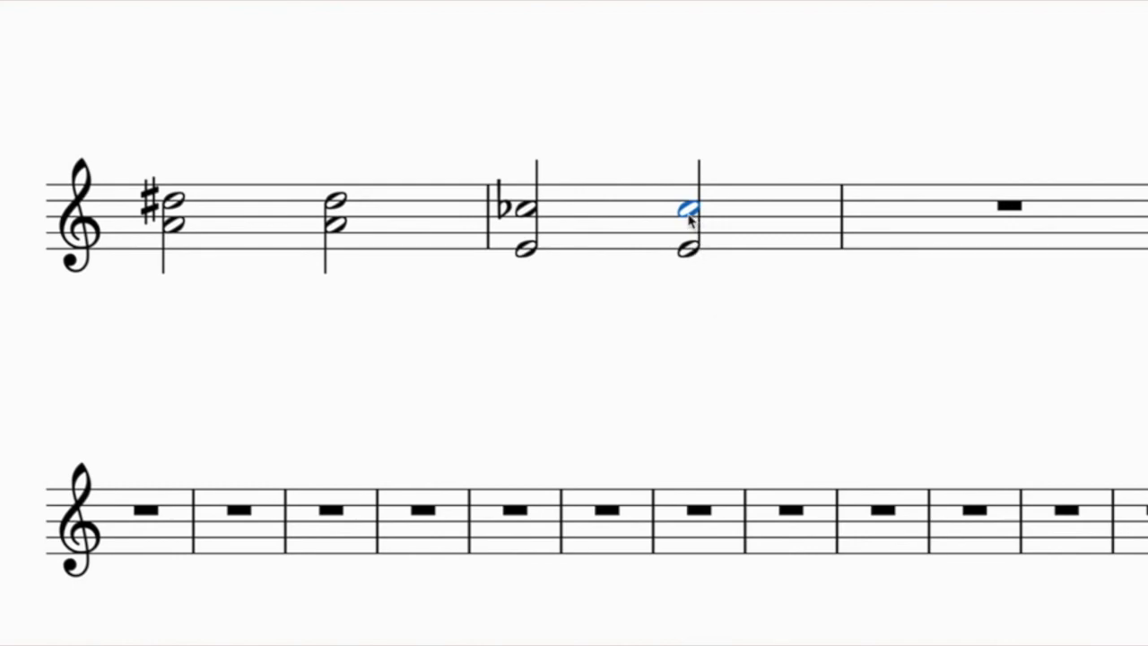
key("Up")
key("Up")
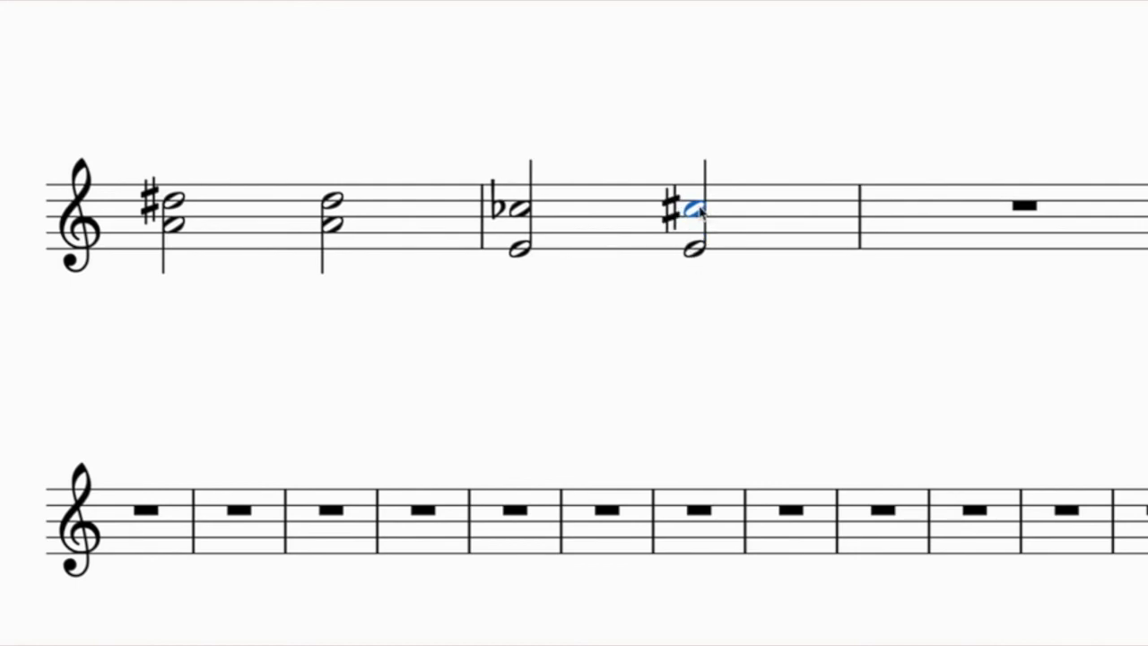